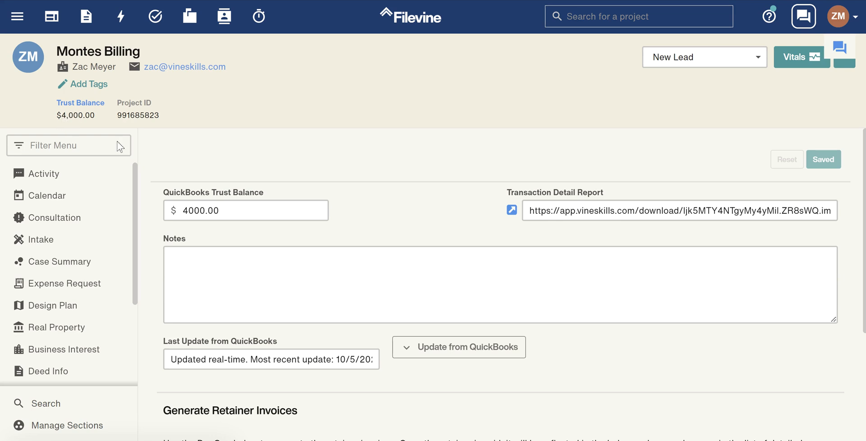
# - Start a new invoice in the project's Billing section and add a 5-hour time entry dated 10/05/2023 with the description Hours
pyautogui.scroll(-3, 52, 318)
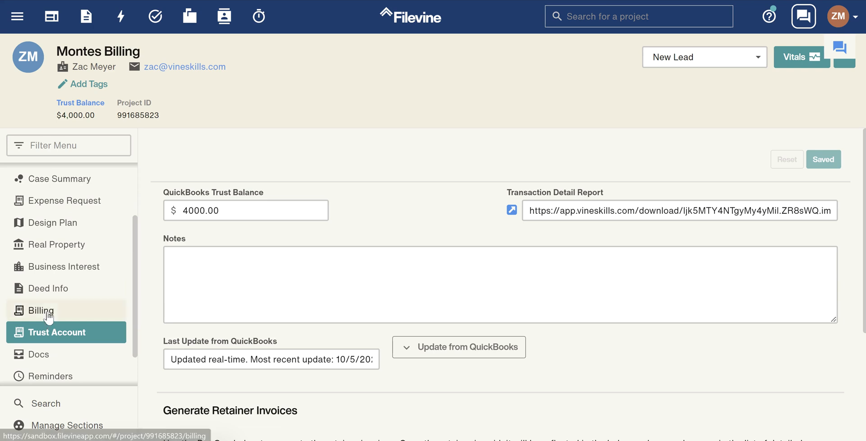
pyautogui.click(43, 314)
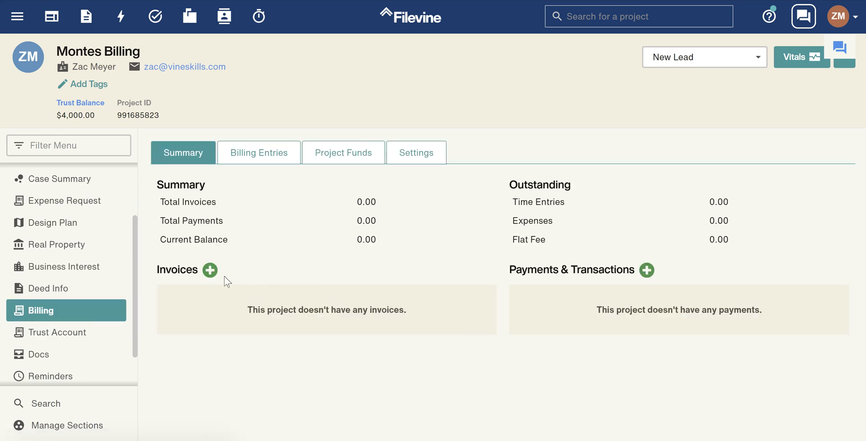
pyautogui.click(210, 269)
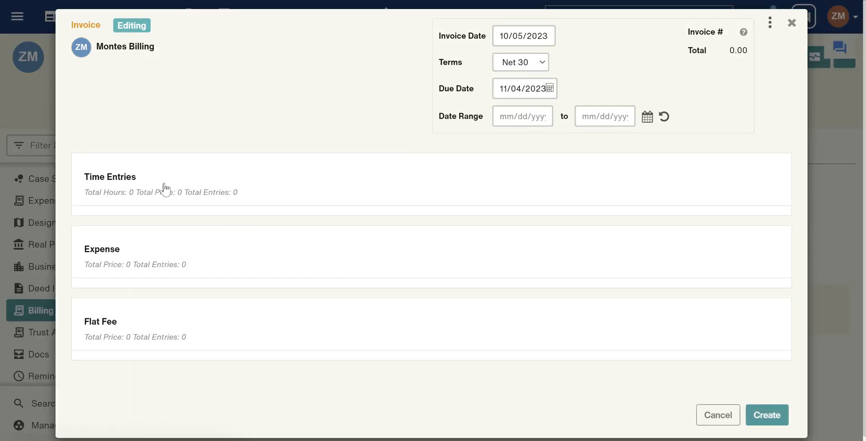
pyautogui.click(131, 187)
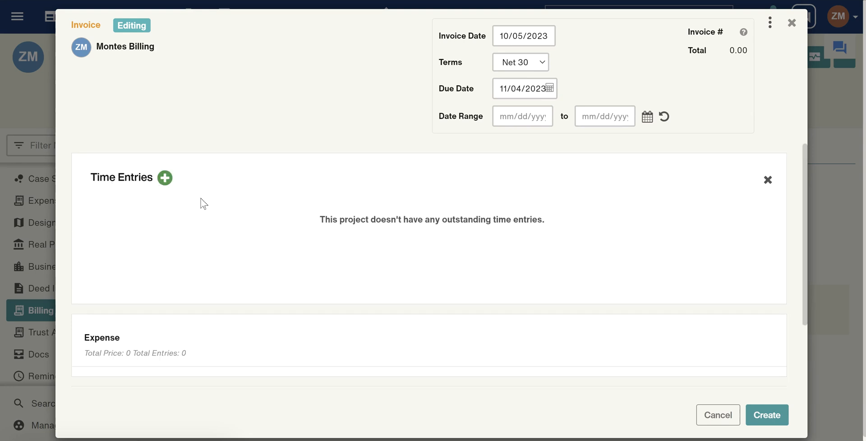
pyautogui.click(166, 178)
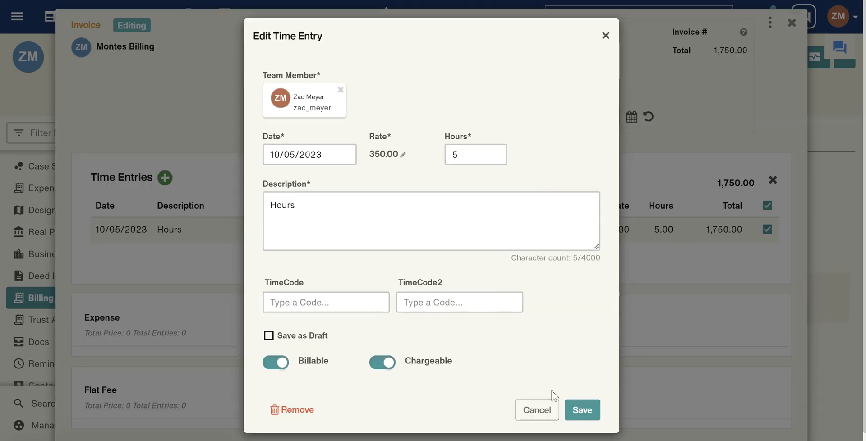
pyautogui.click(582, 410)
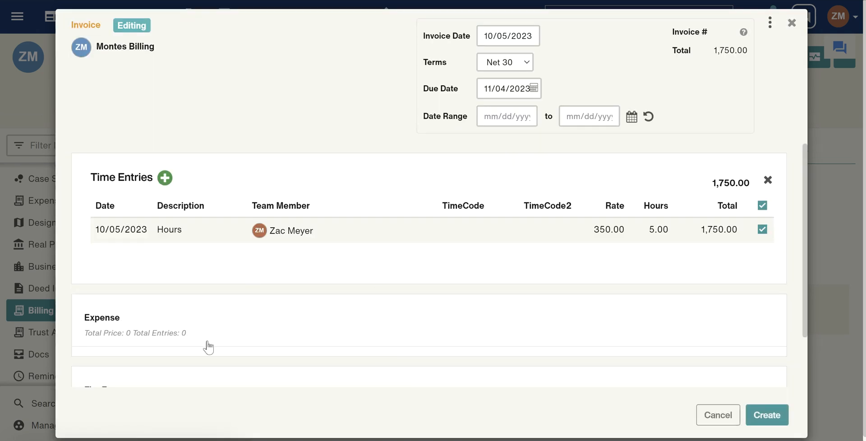
# - Add an expense to the invoice with quantity 1, price per unit 5250, unit Expense and description Expense
pyautogui.click(205, 326)
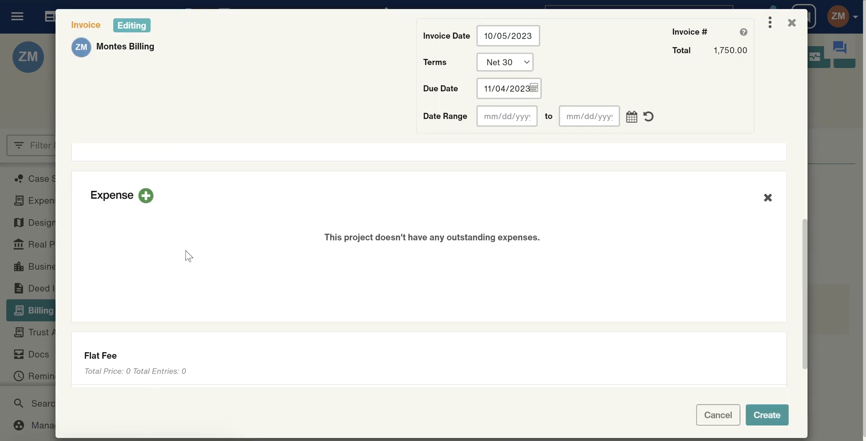
pyautogui.click(147, 197)
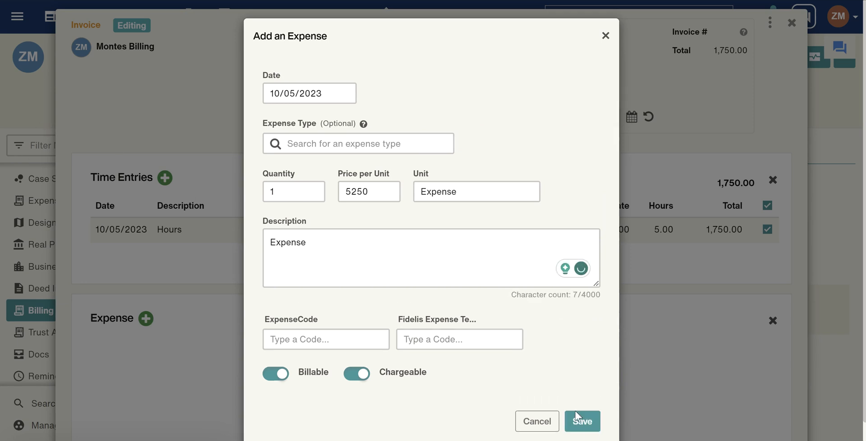
pyautogui.click(588, 423)
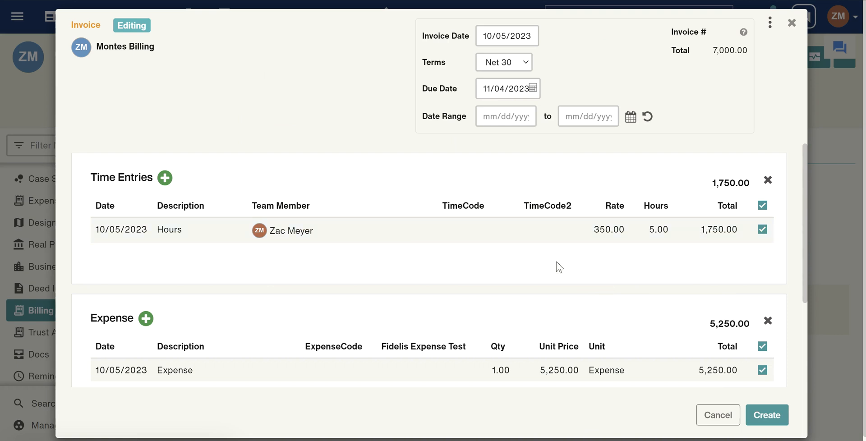
# - Set the price per unit of the invoice's expense entry to 4250 and save the change
pyautogui.scroll(-1, 433, 298)
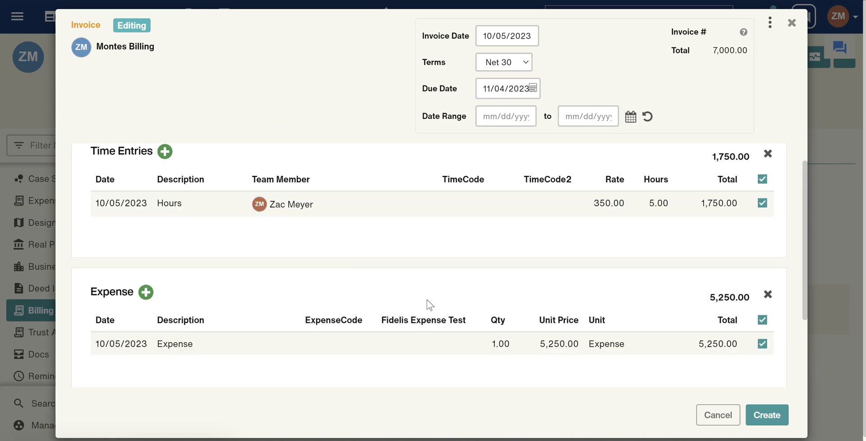
pyautogui.click(377, 349)
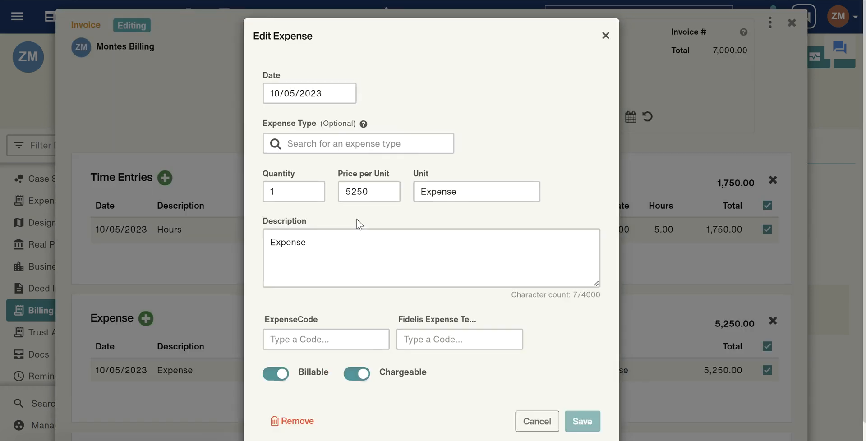
pyautogui.click(352, 192)
pyautogui.press('BackSpace')
pyautogui.write('4')
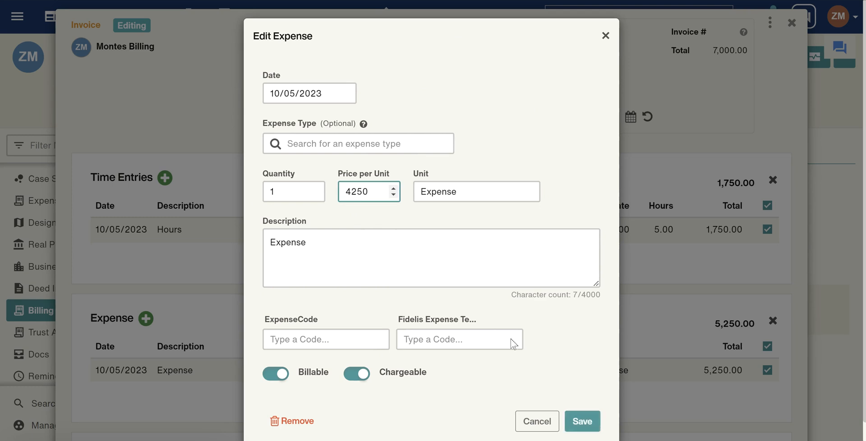
pyautogui.click(577, 424)
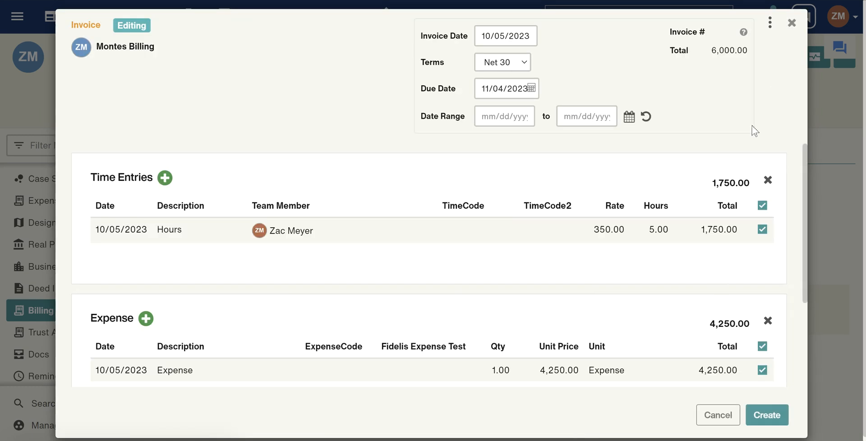
# - Create the invoice from the selected time and expense entries and finalize it
pyautogui.click(767, 415)
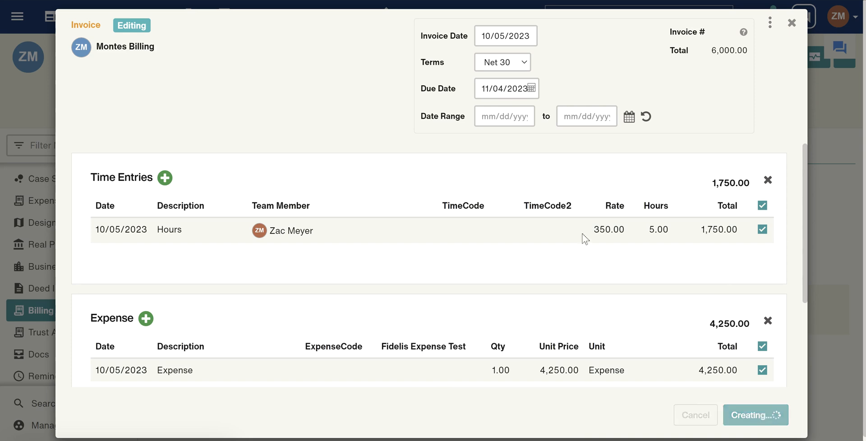
pyautogui.click(770, 22)
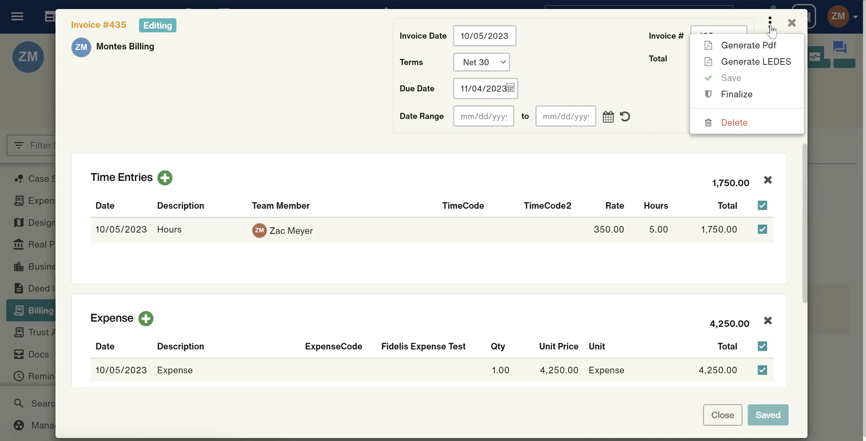
pyautogui.click(740, 92)
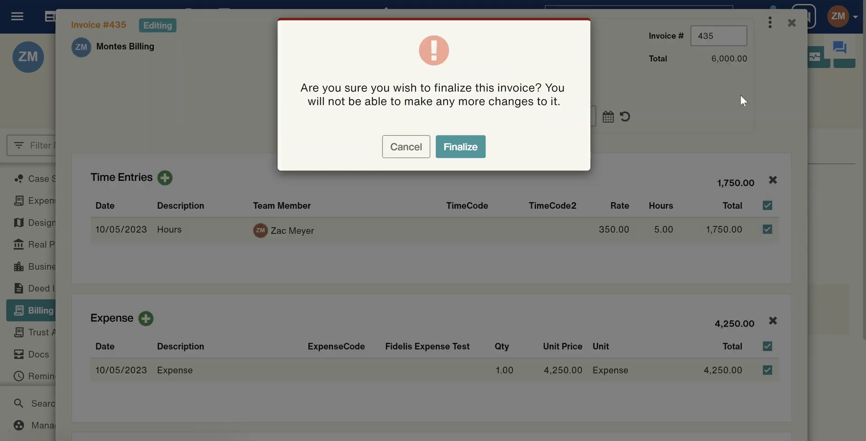
pyautogui.click(451, 148)
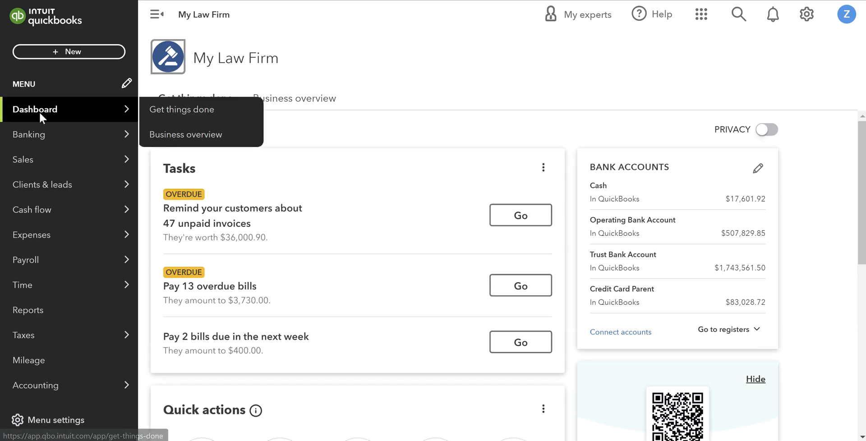
# - Switch to QuickBooks, find the Montes Billing client and review the invoice and credit memo in its transaction list
pyautogui.click(53, 189)
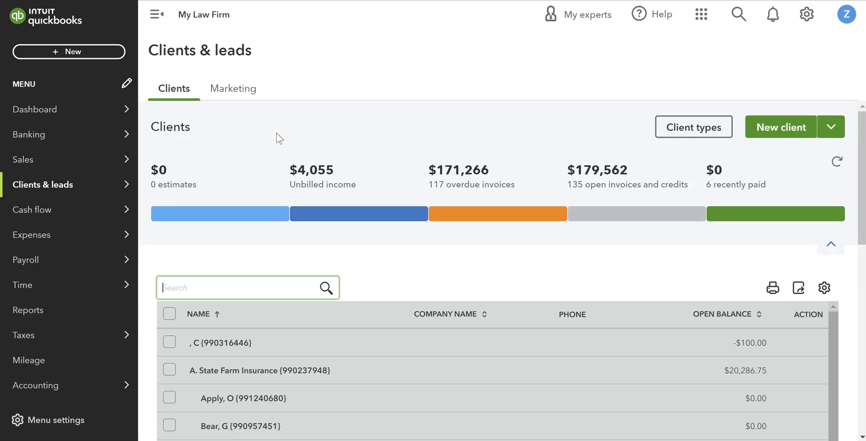
pyautogui.click(214, 295)
pyautogui.write('mont')
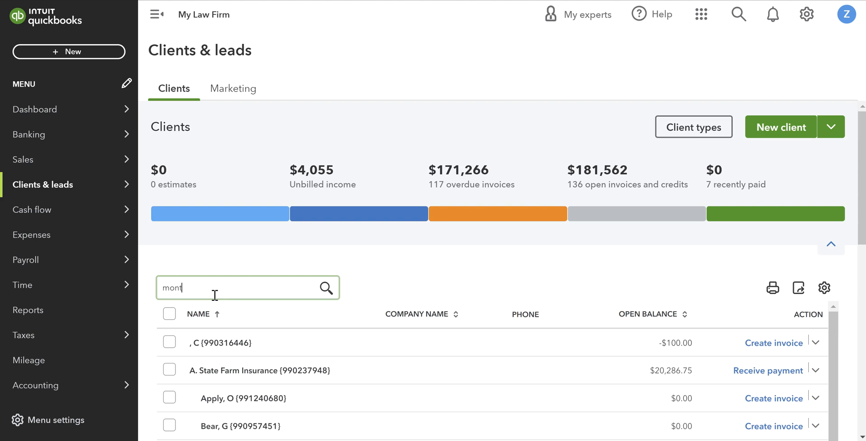
pyautogui.click(259, 316)
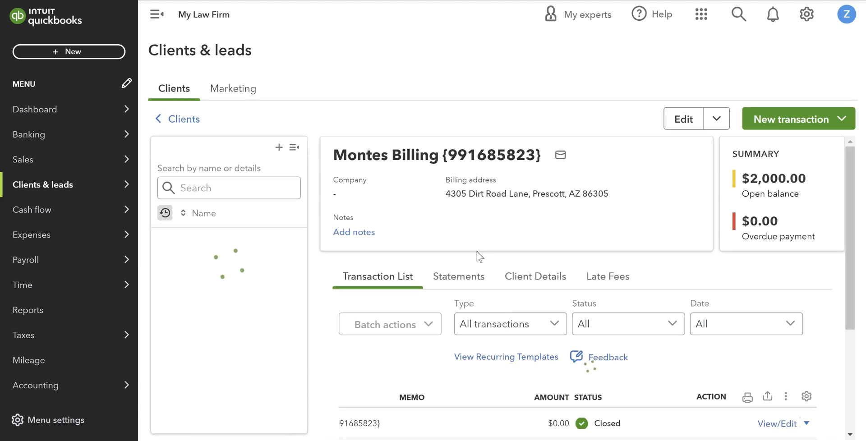
pyautogui.scroll(-3, 602, 259)
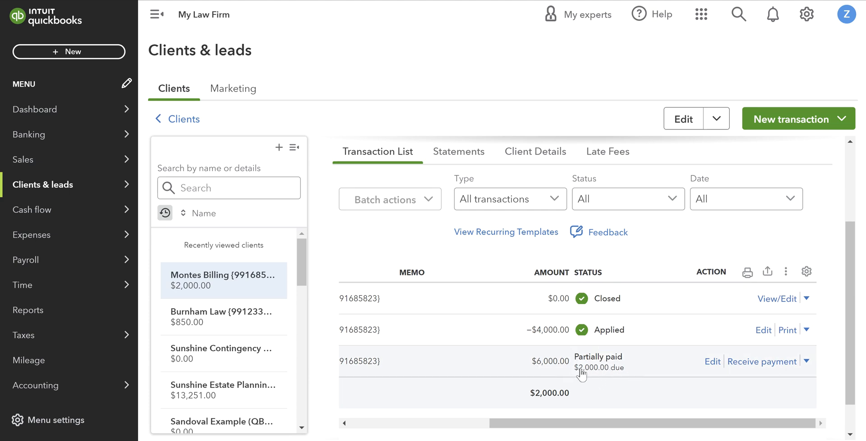
pyautogui.hscroll(-5, 484, 365)
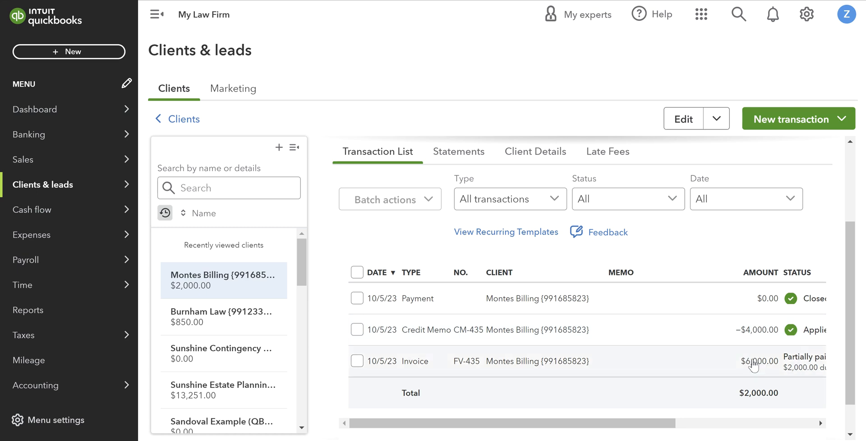
pyautogui.scroll(3, 659, 333)
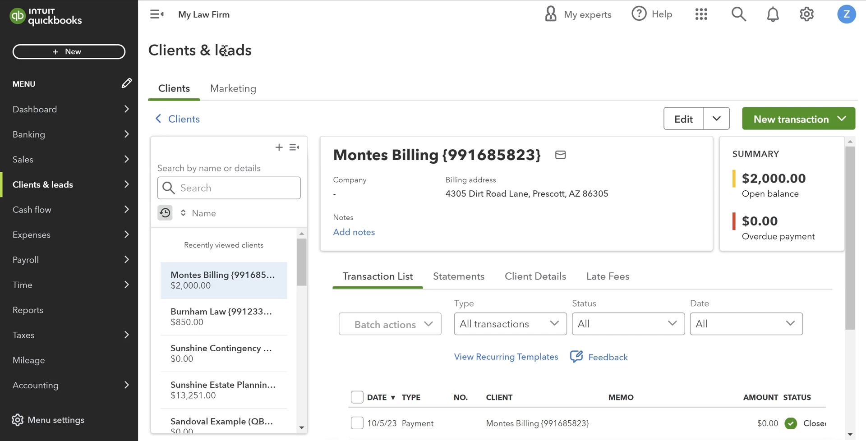
# - Start a bank deposit into the Trust Bank Account and set its first line as received from the Montes Billing client
pyautogui.click(68, 51)
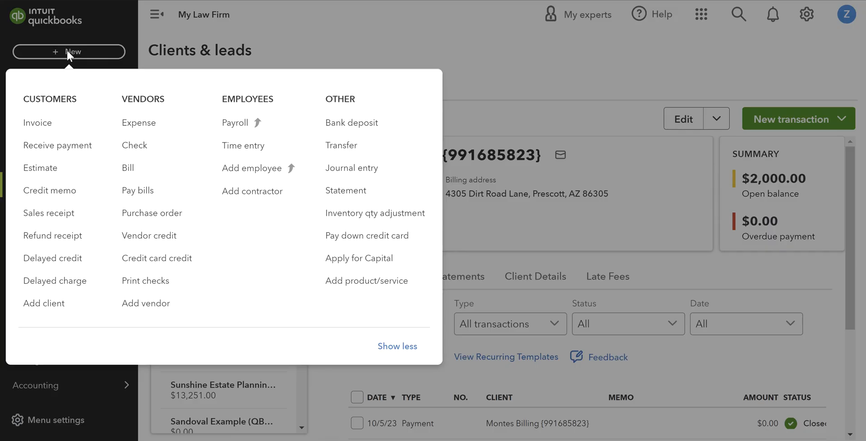
pyautogui.click(326, 122)
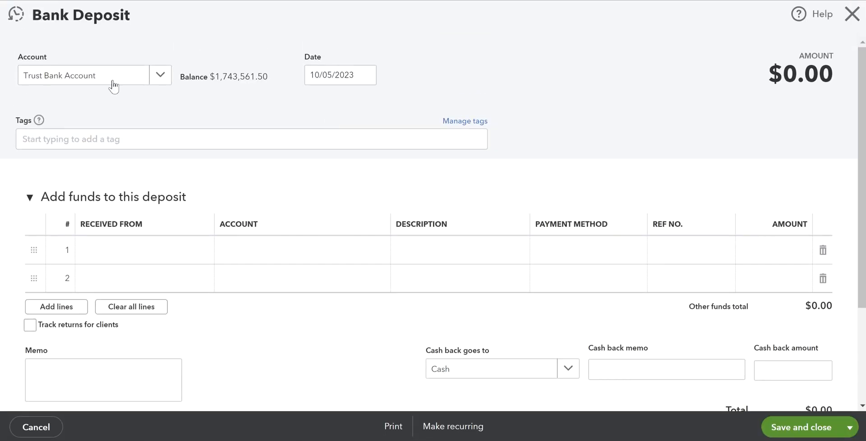
pyautogui.click(129, 251)
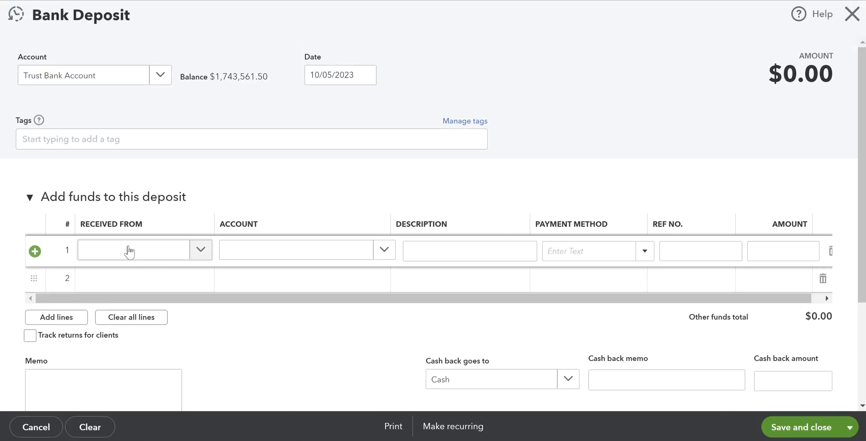
pyautogui.click(119, 257)
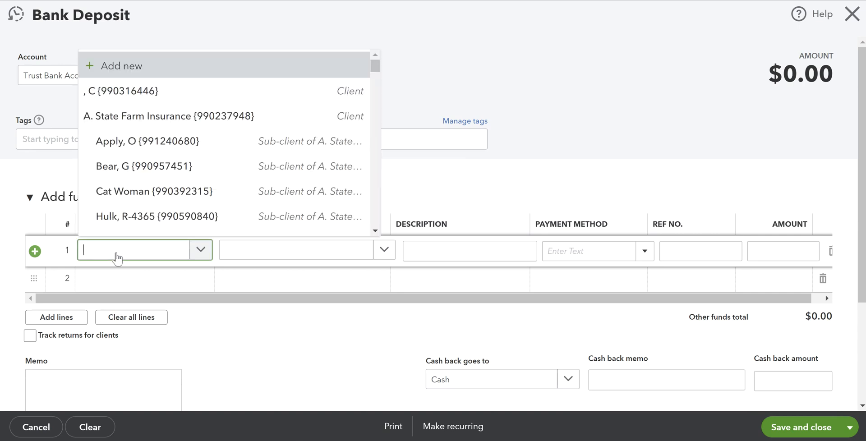
pyautogui.write('mont')
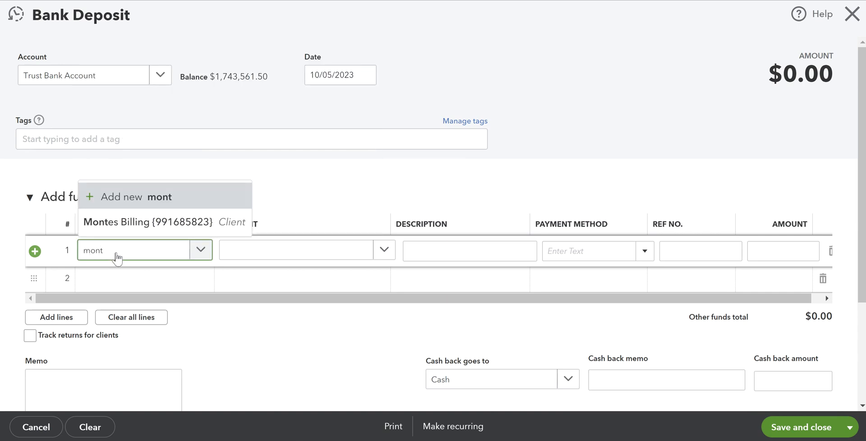
pyautogui.click(156, 230)
# - Complete the deposit line with account Trust Settlement Liability, description Retainer refresh and amount 5000, and save the deposit
pyautogui.click(285, 251)
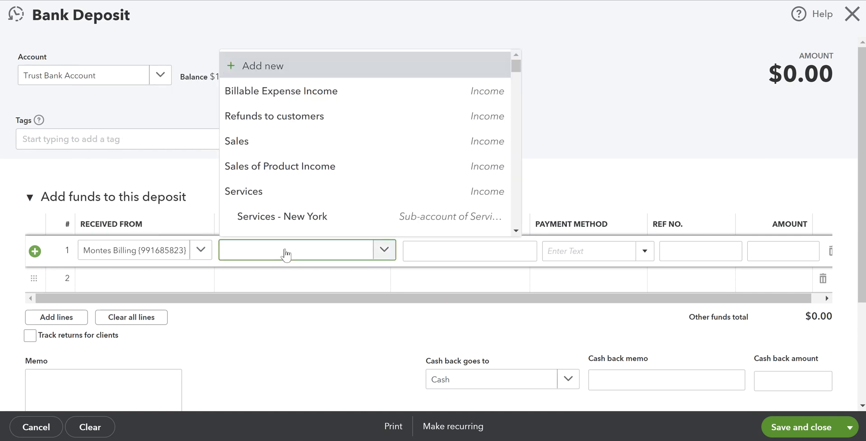
pyautogui.write('trust')
pyautogui.click(315, 197)
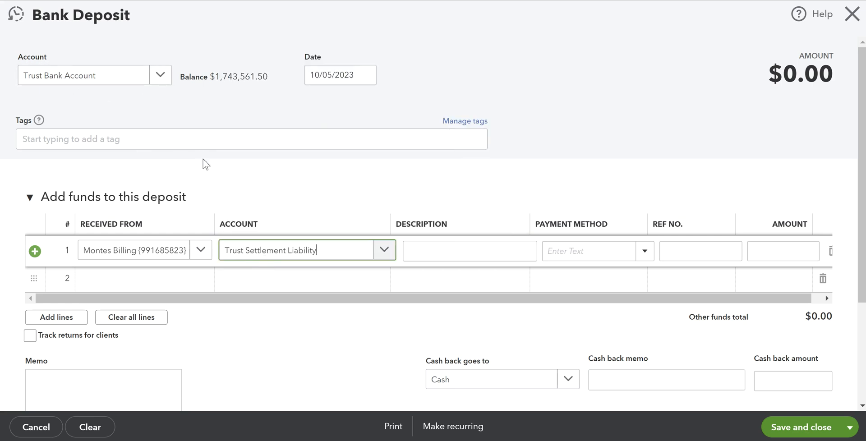
pyautogui.click(478, 254)
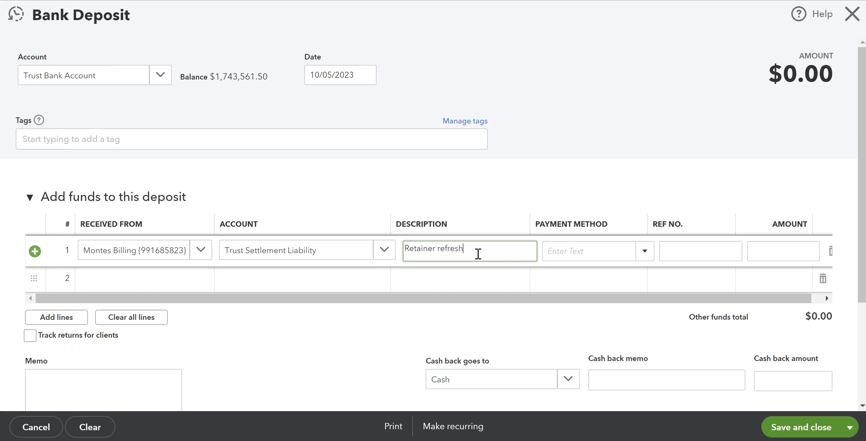
pyautogui.click(789, 254)
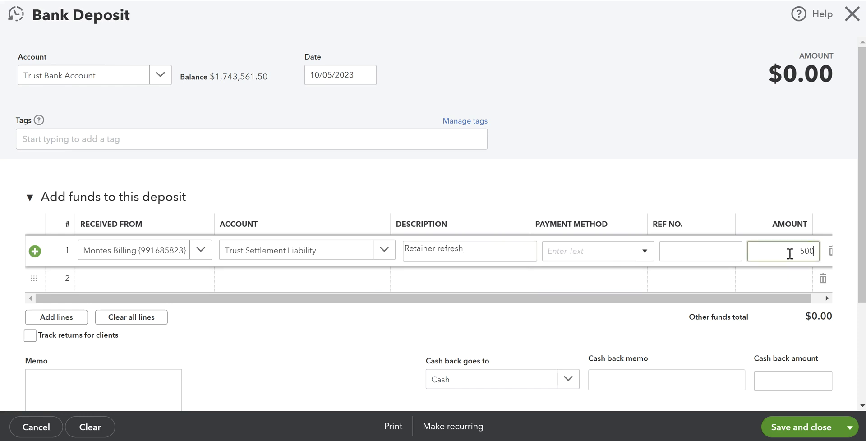
pyautogui.click(799, 427)
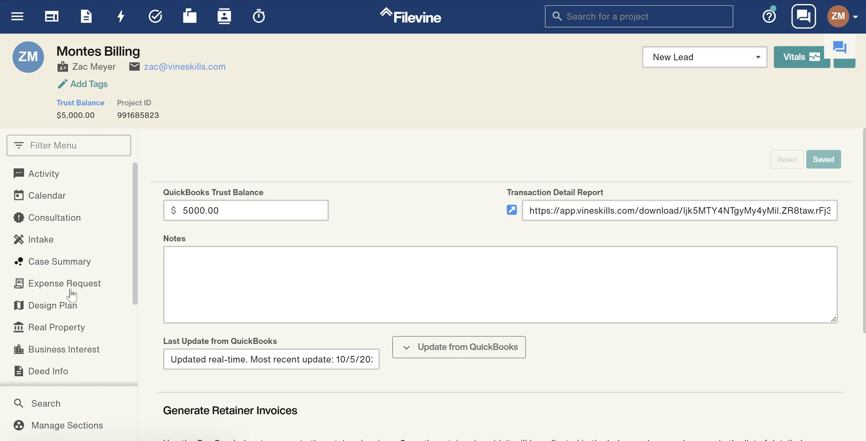
# - Switch to Filevine and open the project's Billing section
pyautogui.scroll(-1, 71, 294)
pyautogui.click(42, 337)
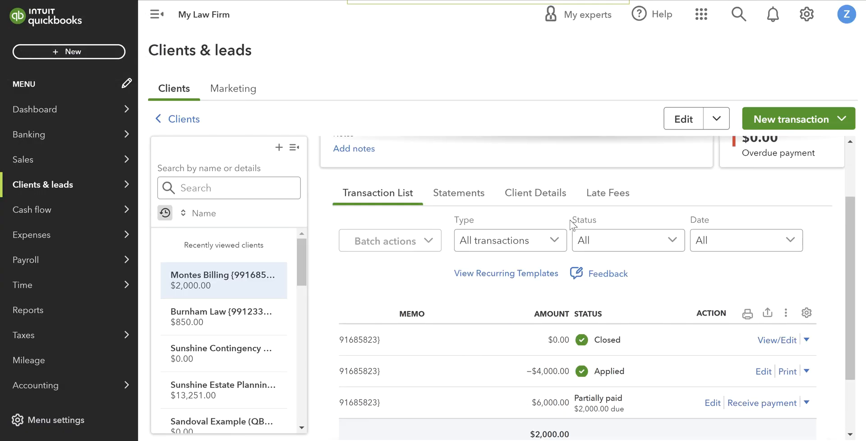
# - In QuickBooks, open the Montes Billing client's existing 4,000.00 credit memo, examine its trust payment line and close it
pyautogui.click(771, 122)
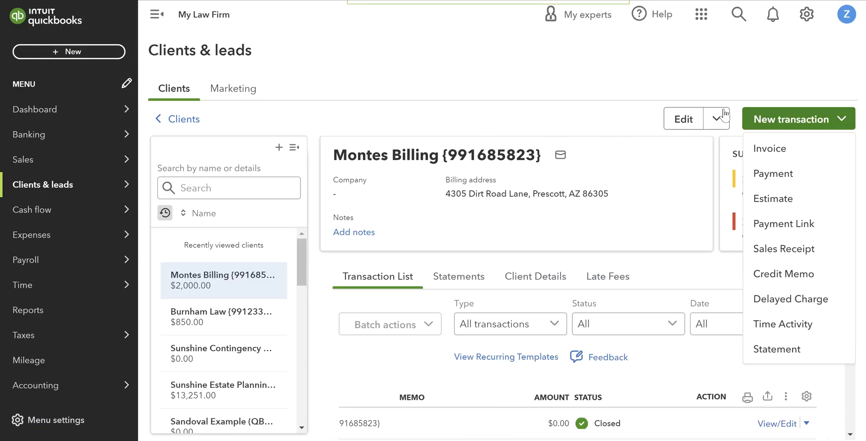
pyautogui.click(771, 122)
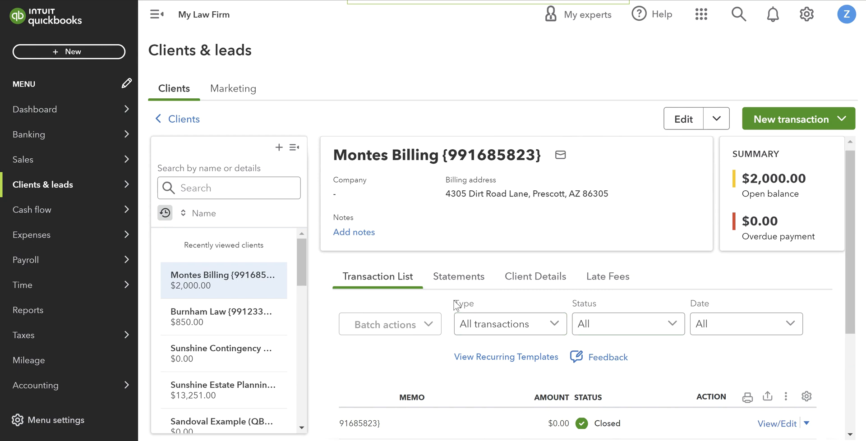
pyautogui.scroll(-3, 452, 303)
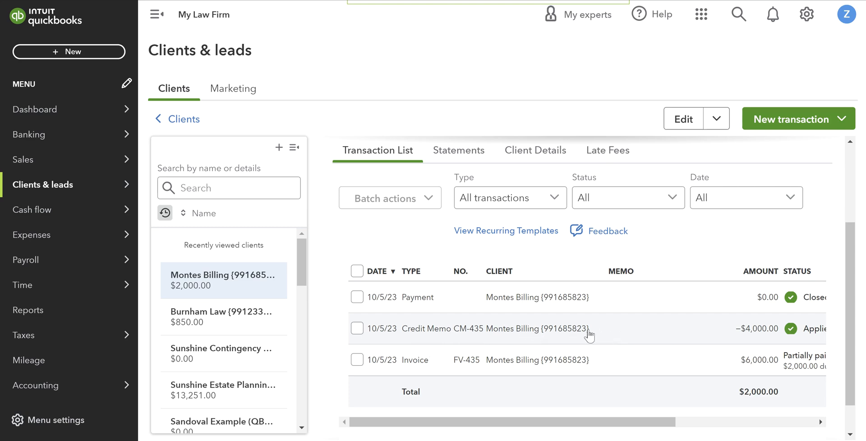
pyautogui.click(541, 328)
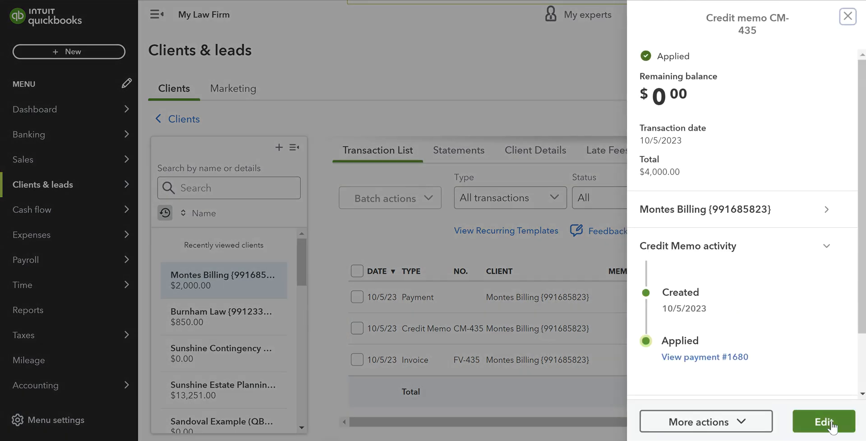
pyautogui.click(832, 426)
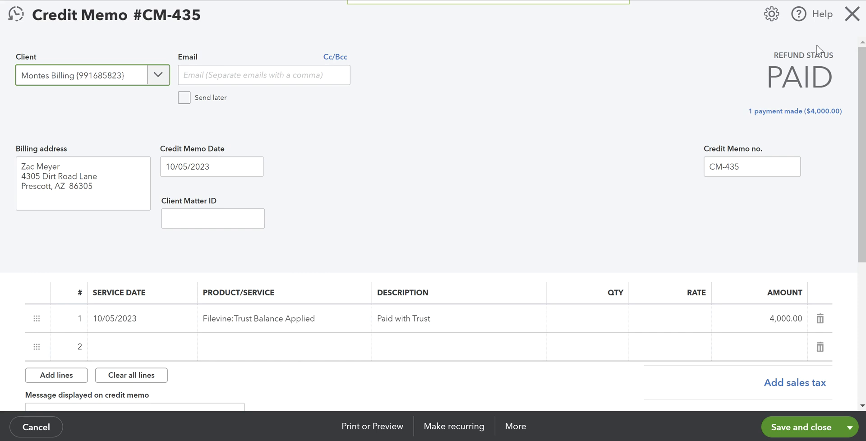
pyautogui.click(853, 18)
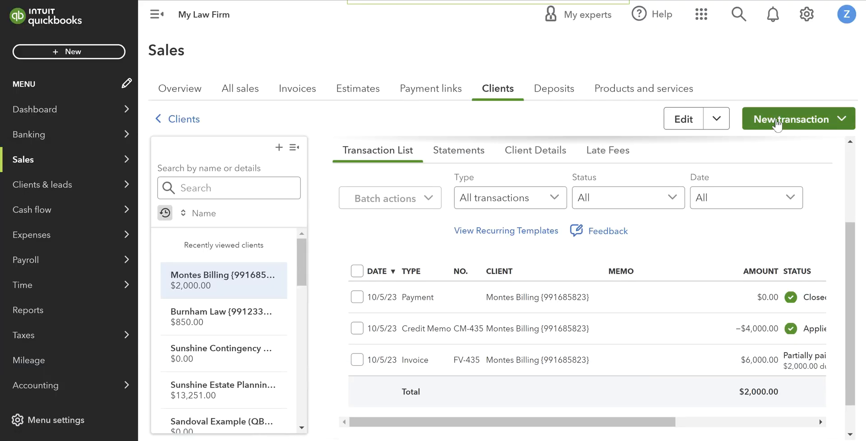
# - Create a new credit memo for the Montes Billing client and set the first line's service date to 10/05/2023
pyautogui.click(777, 121)
pyautogui.click(777, 274)
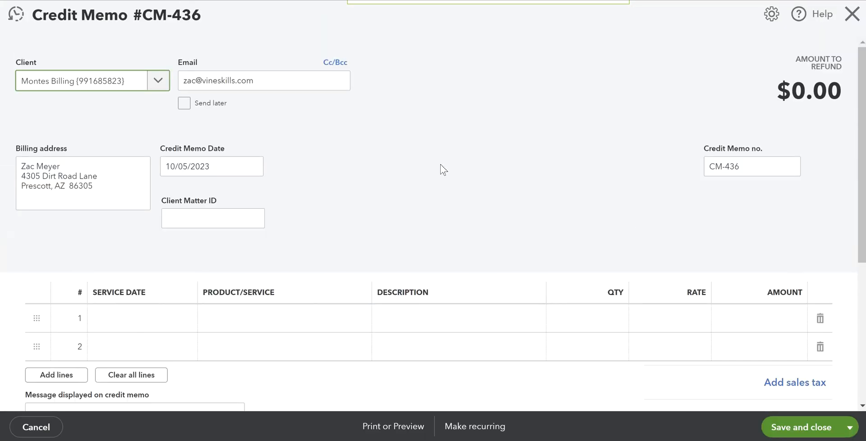
pyautogui.scroll(-2, 386, 191)
pyautogui.click(180, 236)
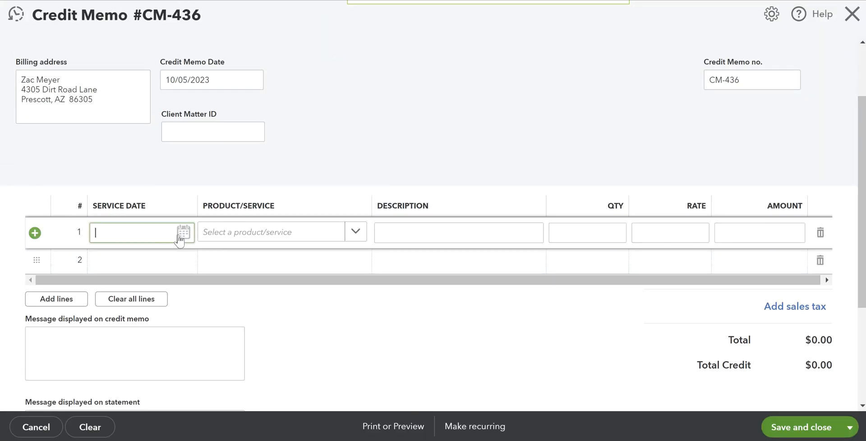
pyautogui.click(182, 238)
pyautogui.click(174, 302)
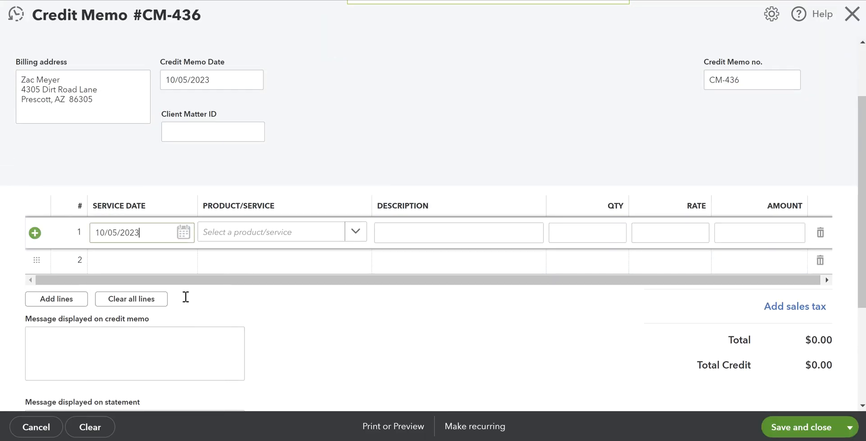
# - Complete the credit memo line with product Filevine:Trust Balance Applied, description Retainer payment and rate 2000, and save the credit memo
pyautogui.click(357, 233)
pyautogui.click(309, 359)
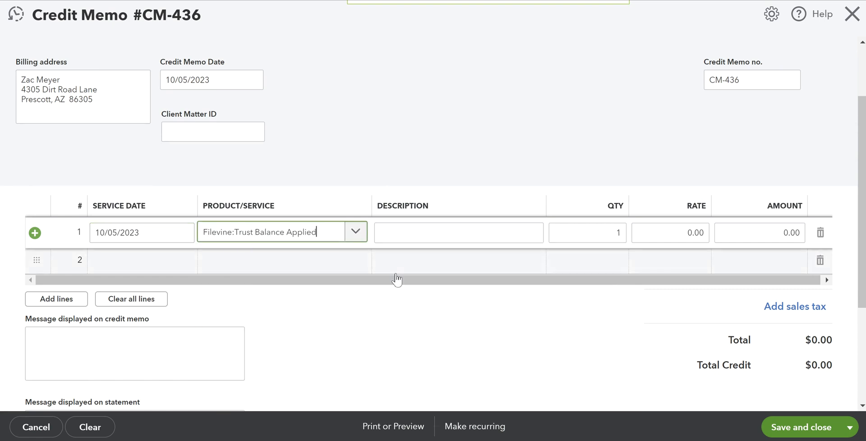
pyautogui.click(419, 234)
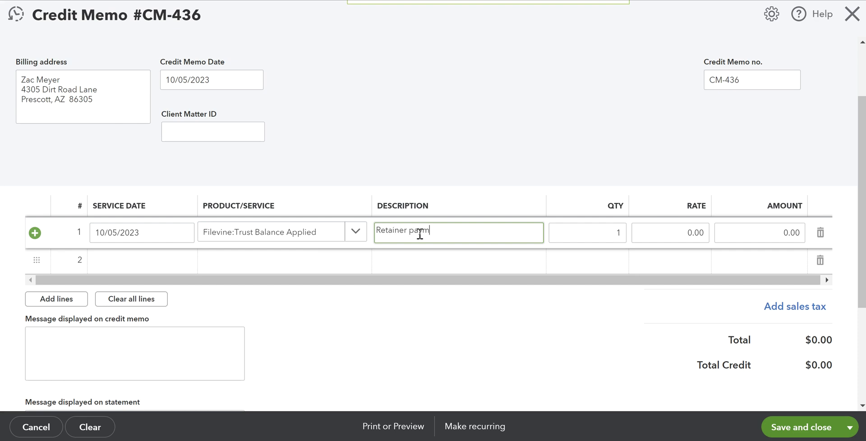
pyautogui.write('Retainer payment')
pyautogui.click(686, 231)
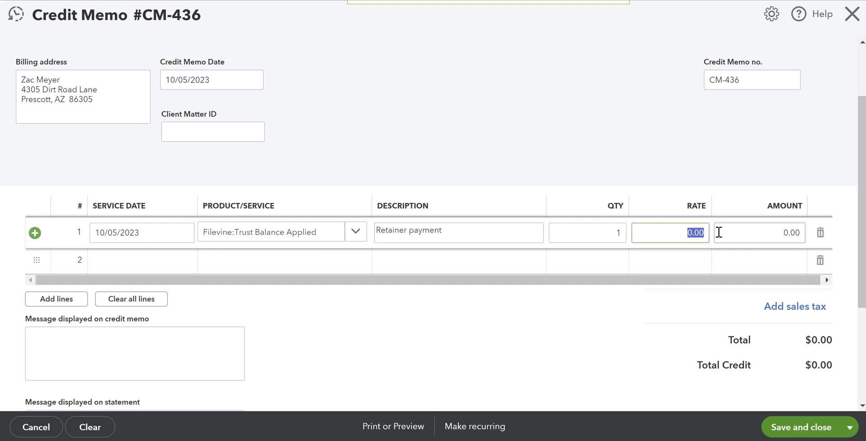
pyautogui.write('2000')
pyautogui.click(606, 147)
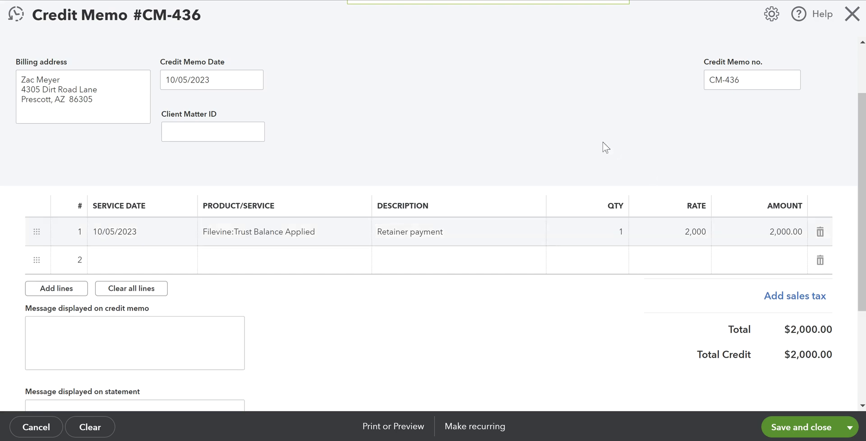
pyautogui.click(797, 432)
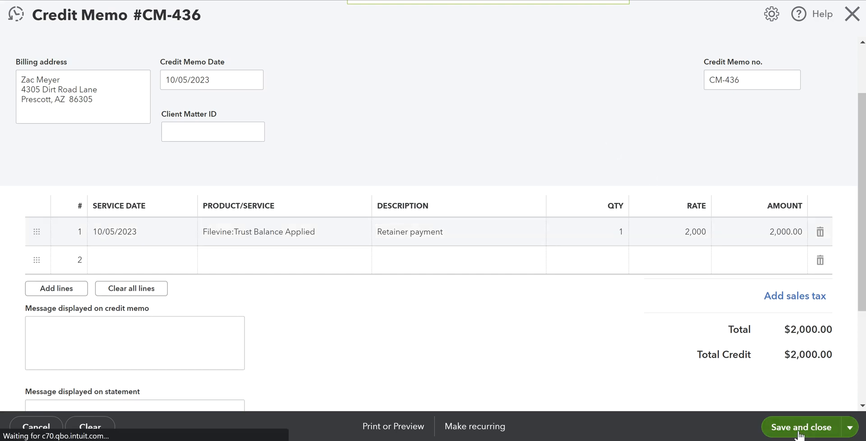
# - Receive payment on the partially paid invoice by applying the 2,000.00 credit memo, save it and review the client's transaction list
pyautogui.scroll(-2, 606, 323)
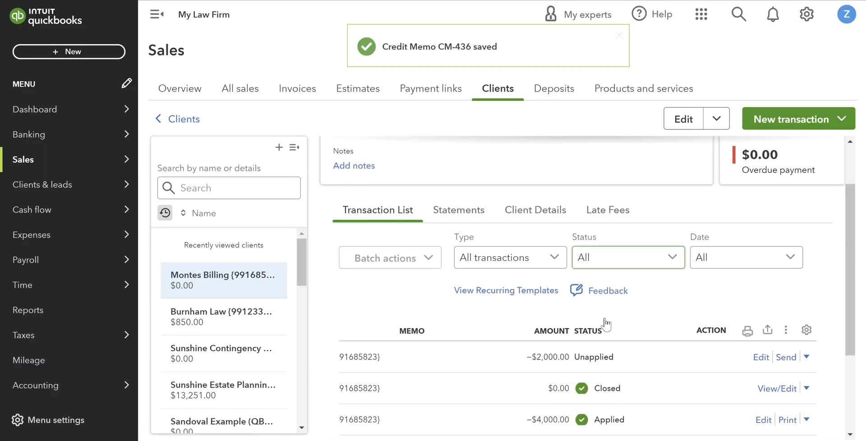
pyautogui.click(607, 325)
pyautogui.scroll(2, 834, 149)
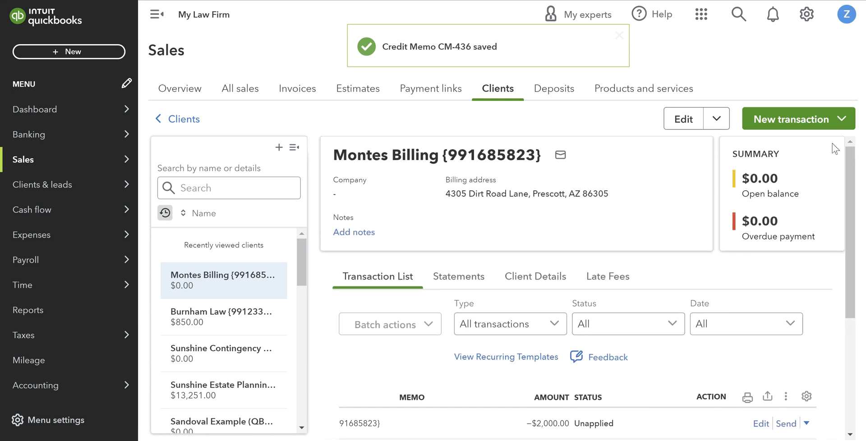
pyautogui.scroll(-3, 648, 257)
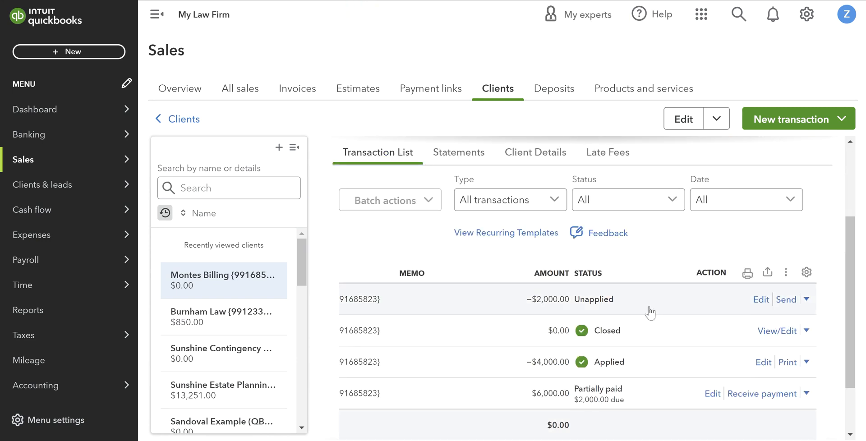
pyautogui.click(762, 393)
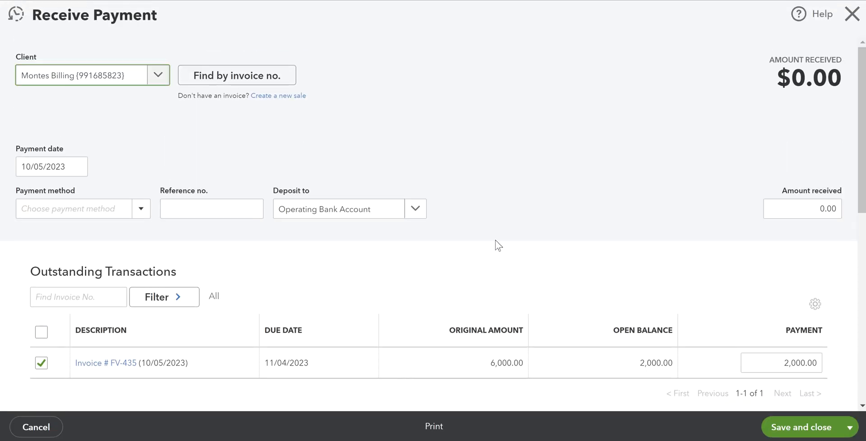
pyautogui.scroll(-5, 496, 248)
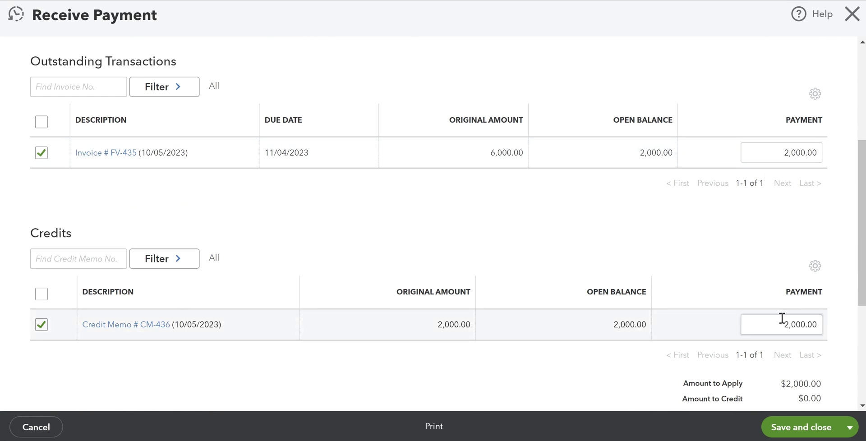
pyautogui.scroll(-3, 671, 201)
pyautogui.scroll(-1, 669, 198)
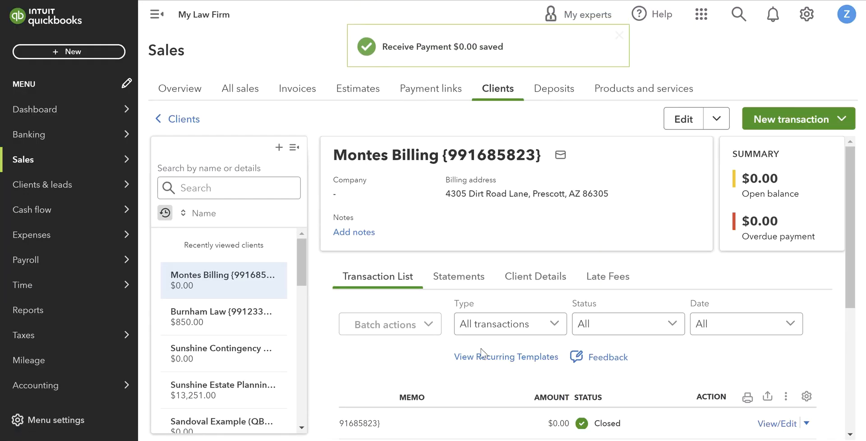
pyautogui.scroll(-3, 481, 348)
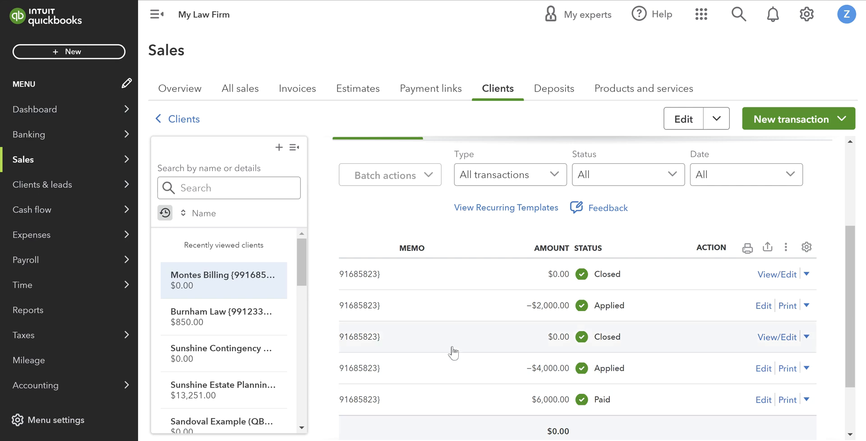
pyautogui.hscroll(-5, 453, 352)
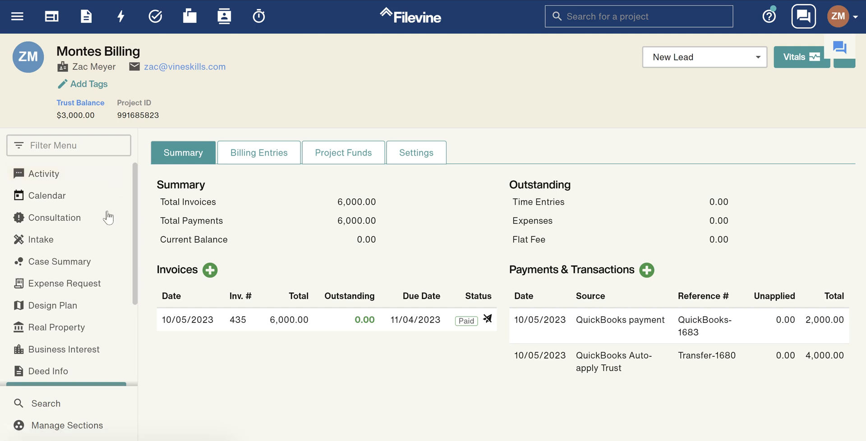
# - Switch to Filevine, open the project's Trust Account section and compare the QuickBooks Trust Balance with the header's trust balance
pyautogui.scroll(-3, 83, 295)
pyautogui.click(68, 310)
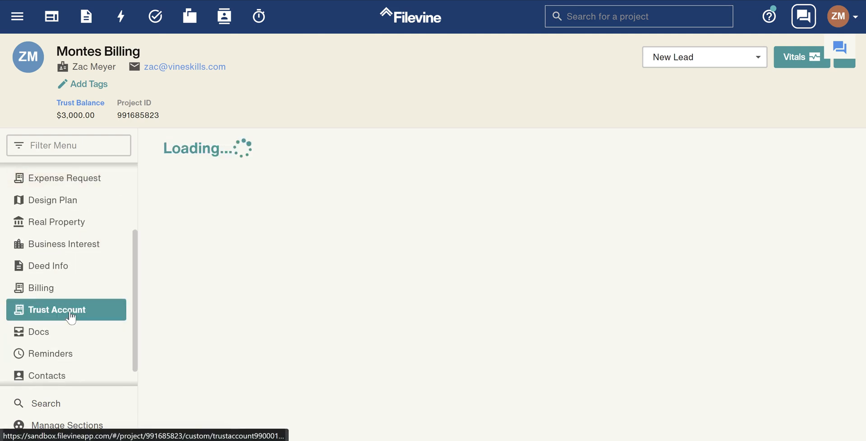
pyautogui.moveTo(68, 117); pyautogui.dragTo(84, 117)
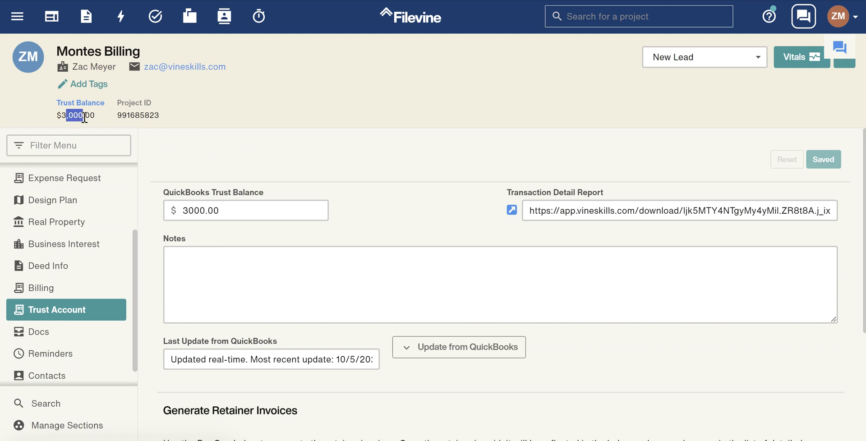
pyautogui.click(226, 207)
pyautogui.doubleClick(236, 212)
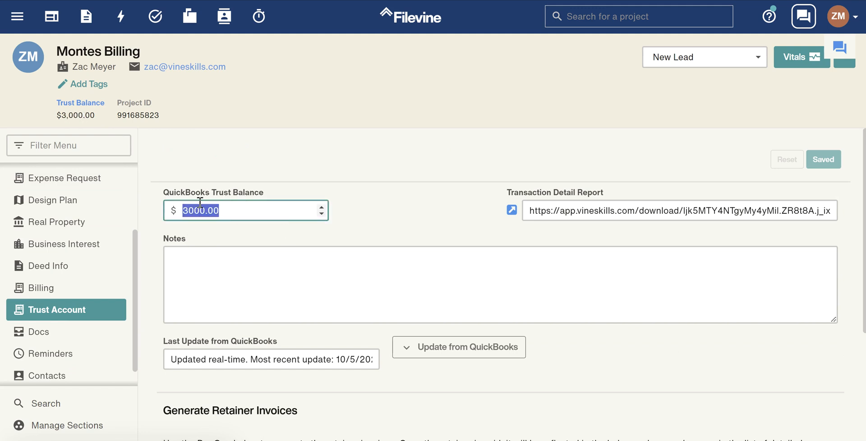
pyautogui.click(216, 236)
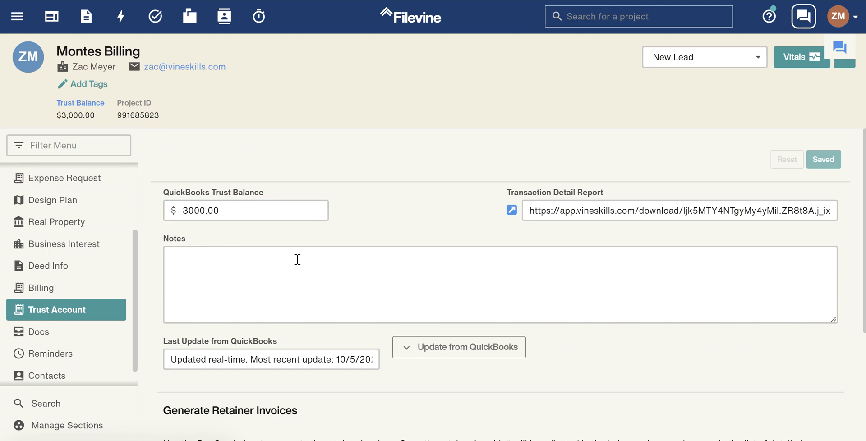